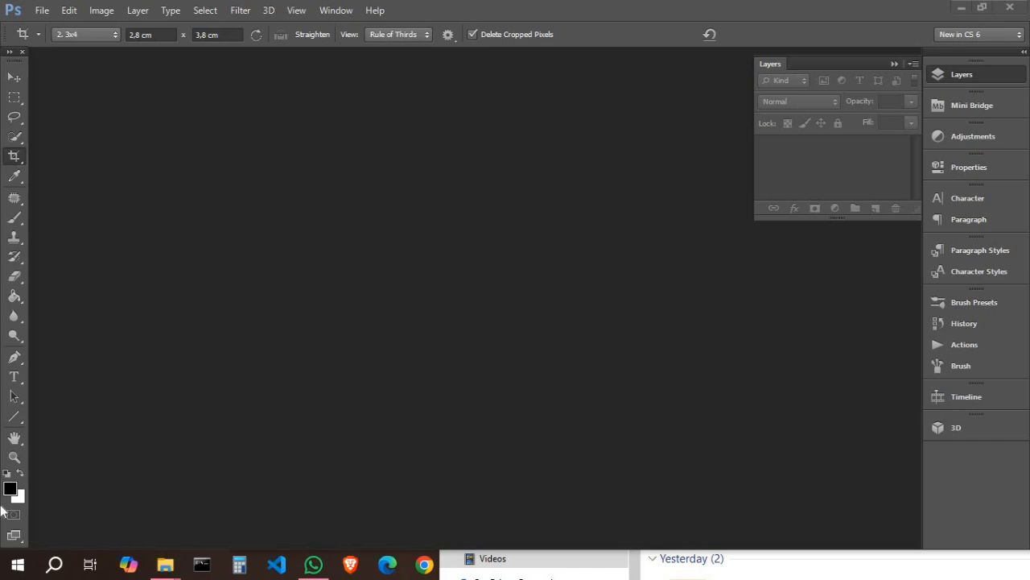
{"action": "left_click", "coordinate": [17, 138]}
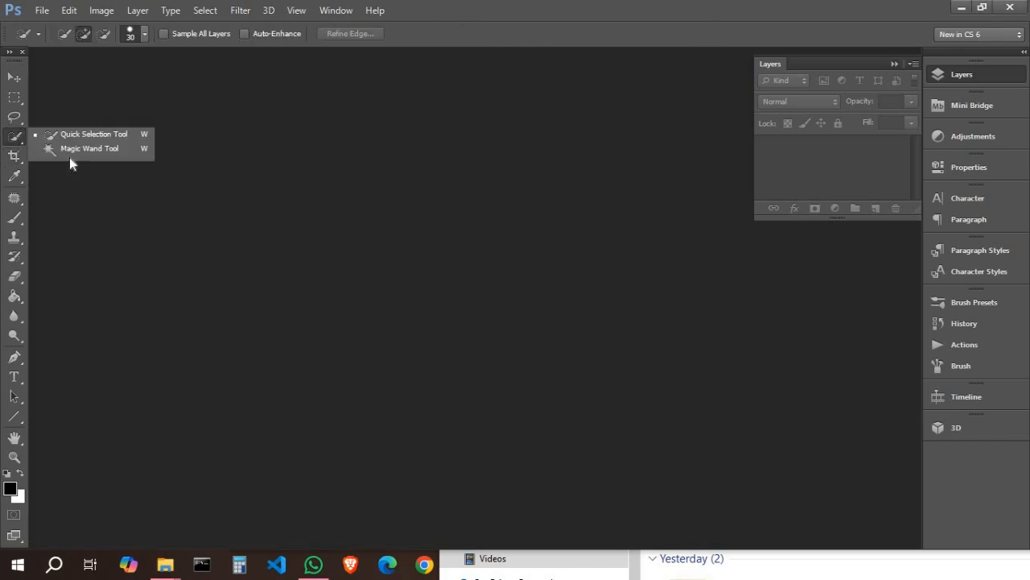
{"action": "left_click", "coordinate": [22, 359]}
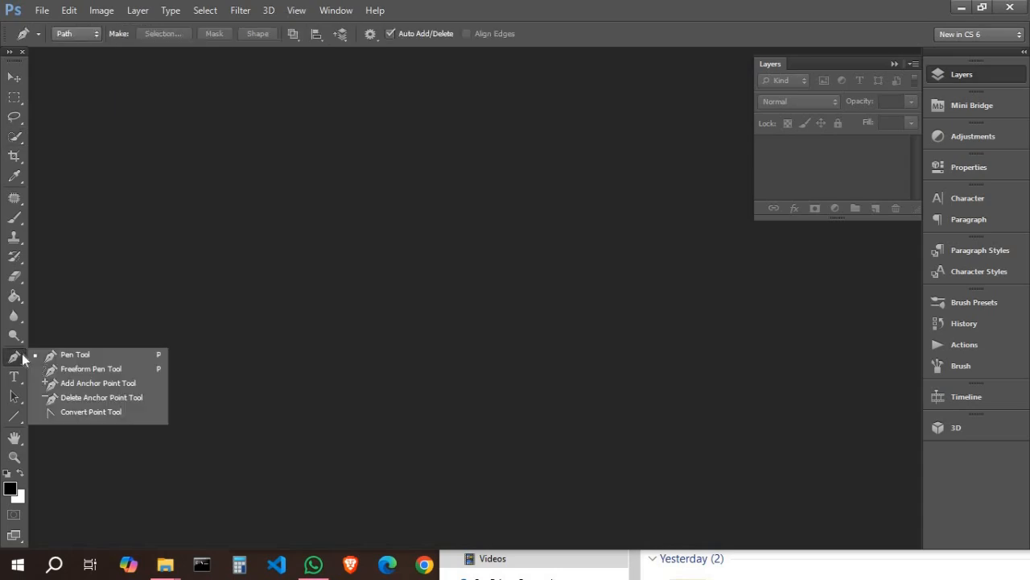
{"action": "left_click", "coordinate": [145, 233]}
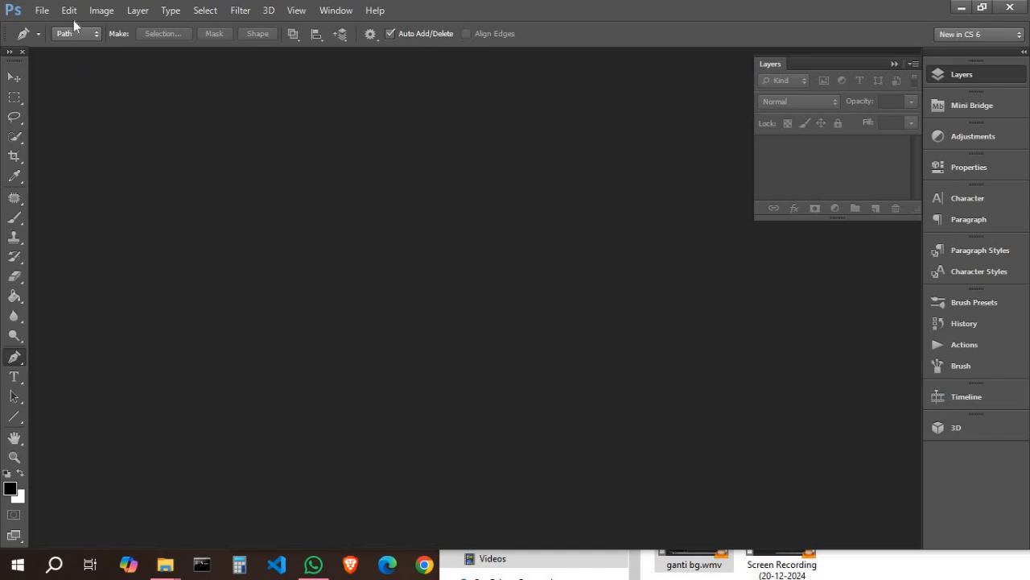
- Open the portrait image "Designer - 2024-11-19T145335.293.jpeg" from the Downloads folder
{"action": "double_click", "coordinate": [120, 141]}
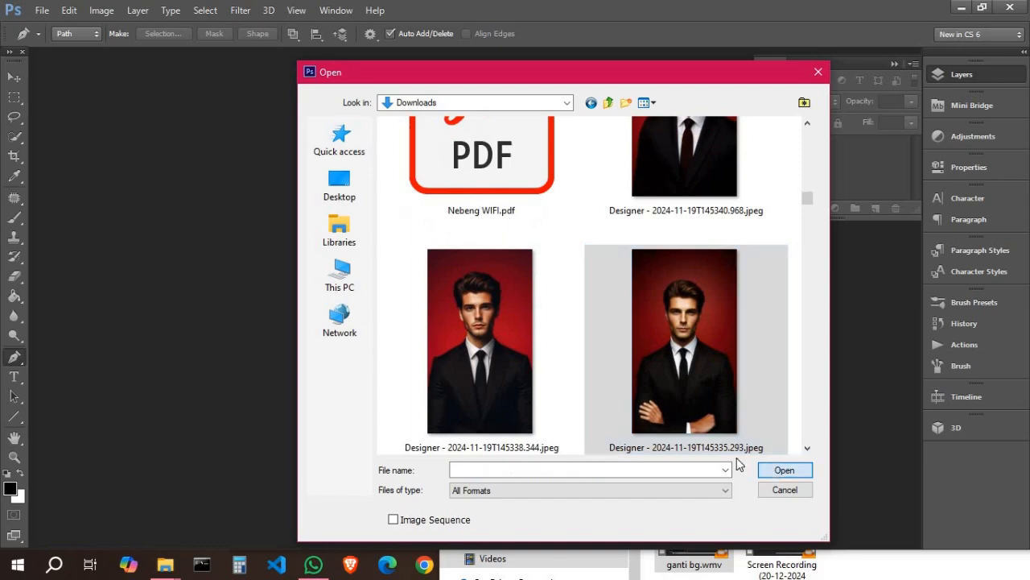
{"action": "left_click", "coordinate": [737, 458]}
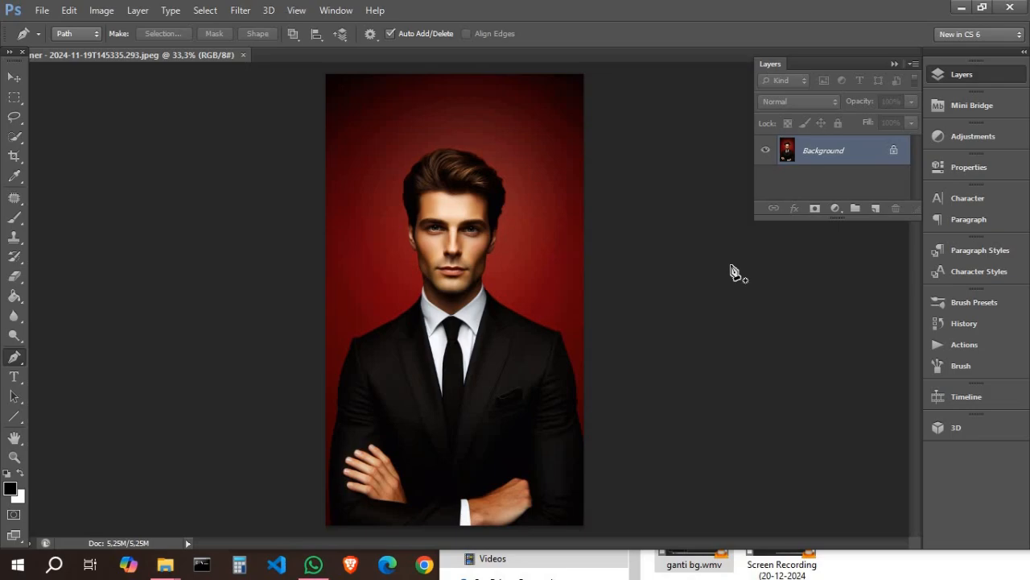
- Select the red background around the man with the Quick Selection tool, including the narrow strips beside both arms
{"action": "left_click", "coordinate": [13, 140]}
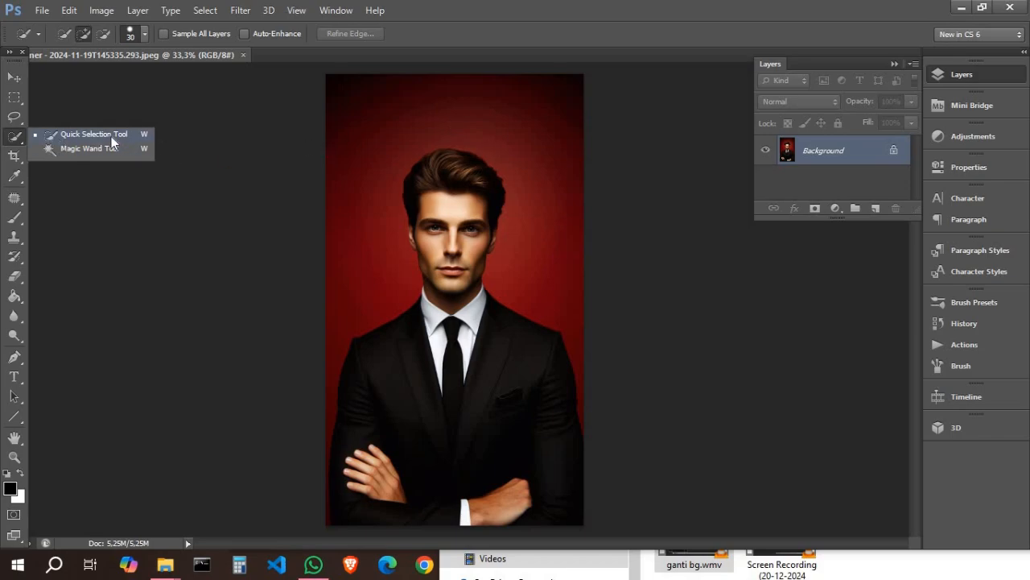
{"action": "left_click", "coordinate": [279, 171]}
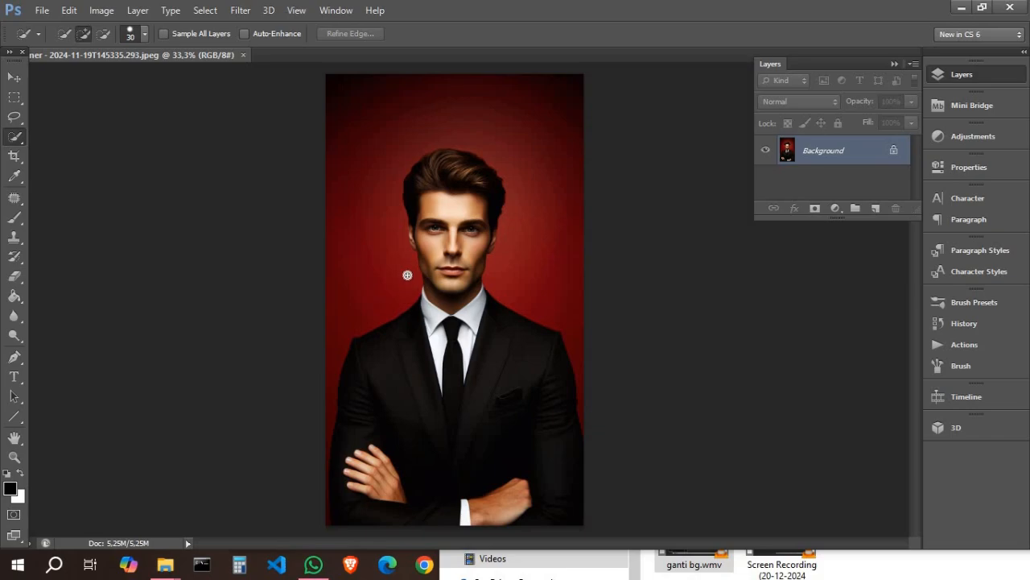
{"action": "left_click", "coordinate": [407, 274]}
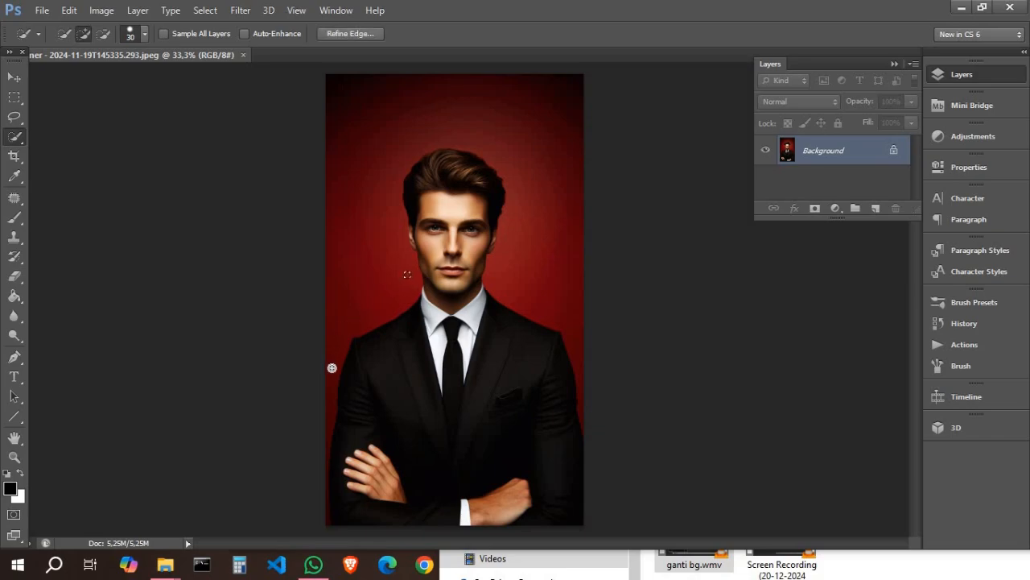
{"action": "mouse_move", "coordinate": [332, 368]}
{"action": "left_mouse_down"}
{"action": "mouse_move", "coordinate": [333, 330]}
{"action": "mouse_move", "coordinate": [361, 271]}
{"action": "mouse_move", "coordinate": [372, 149]}
{"action": "mouse_move", "coordinate": [407, 116]}
{"action": "mouse_move", "coordinate": [440, 105]}
{"action": "mouse_move", "coordinate": [509, 106]}
{"action": "mouse_move", "coordinate": [539, 144]}
{"action": "left_mouse_up"}
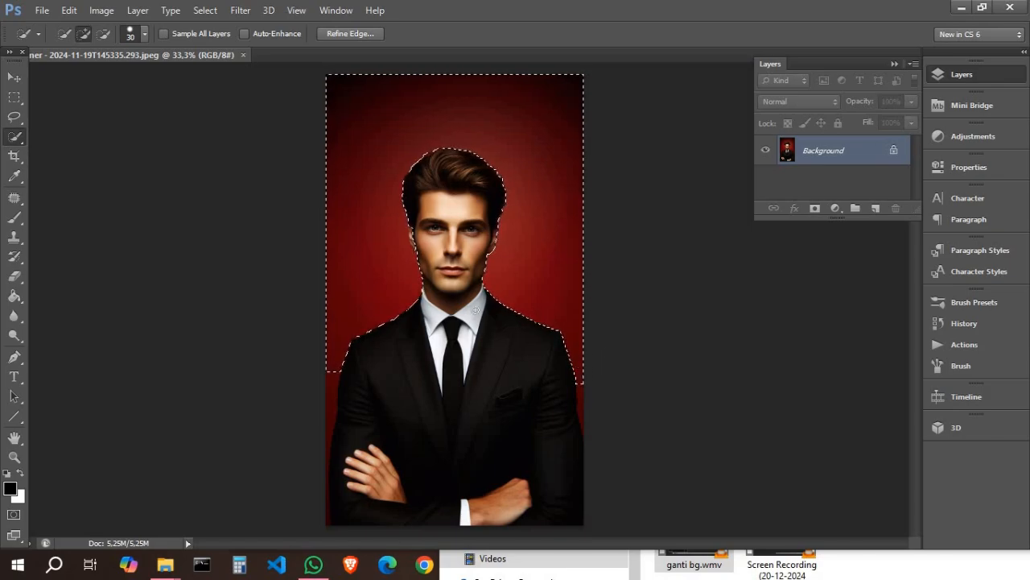
{"action": "left_click_drag", "start_coordinate": [584, 393], "coordinate": [582, 414]}
{"action": "left_click_drag", "start_coordinate": [332, 400], "coordinate": [322, 470]}
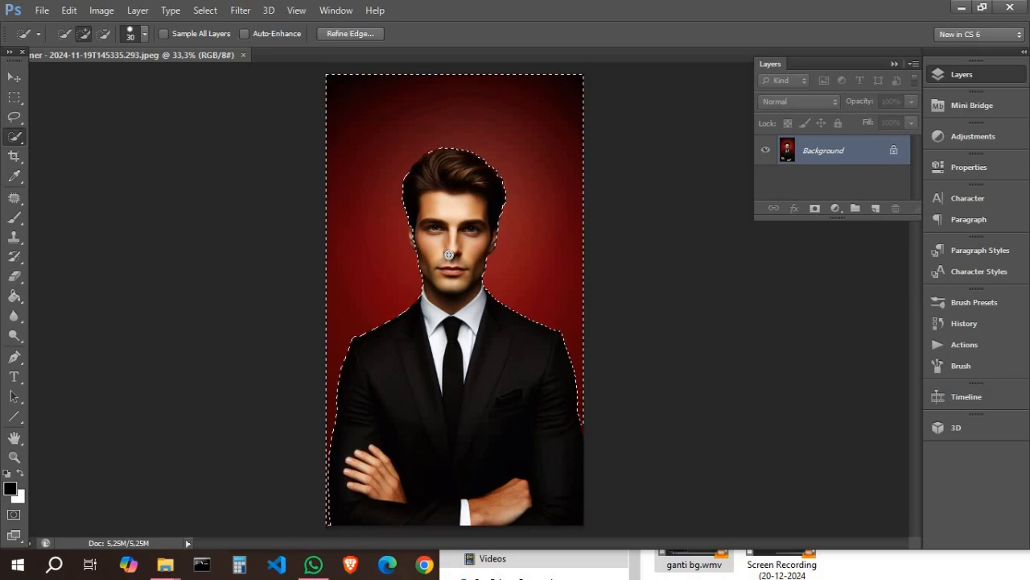
- Invert the selection to cover the man and copy him onto a new layer
{"action": "key", "text": "ctrl+shift+i"}
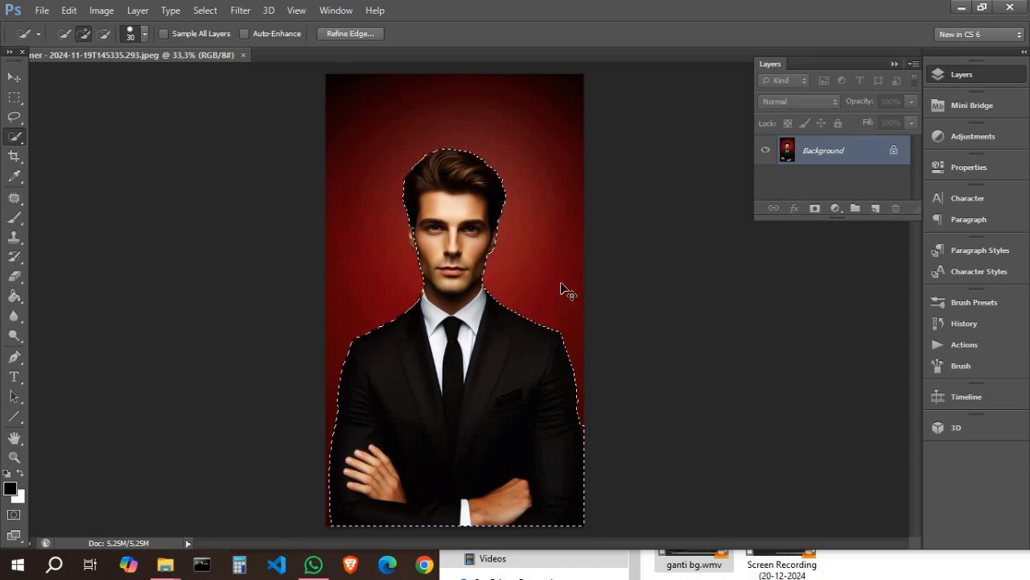
{"action": "key", "text": "ctrl+j"}
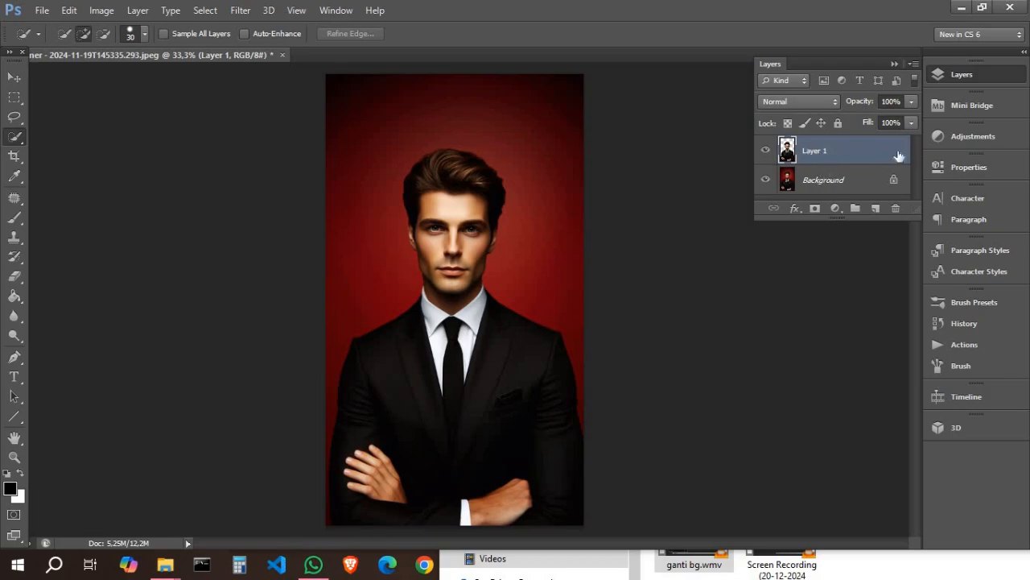
- Add an empty layer directly above the Background and fill it with bright blue using the Paint Bucket tool
{"action": "left_click", "coordinate": [834, 179]}
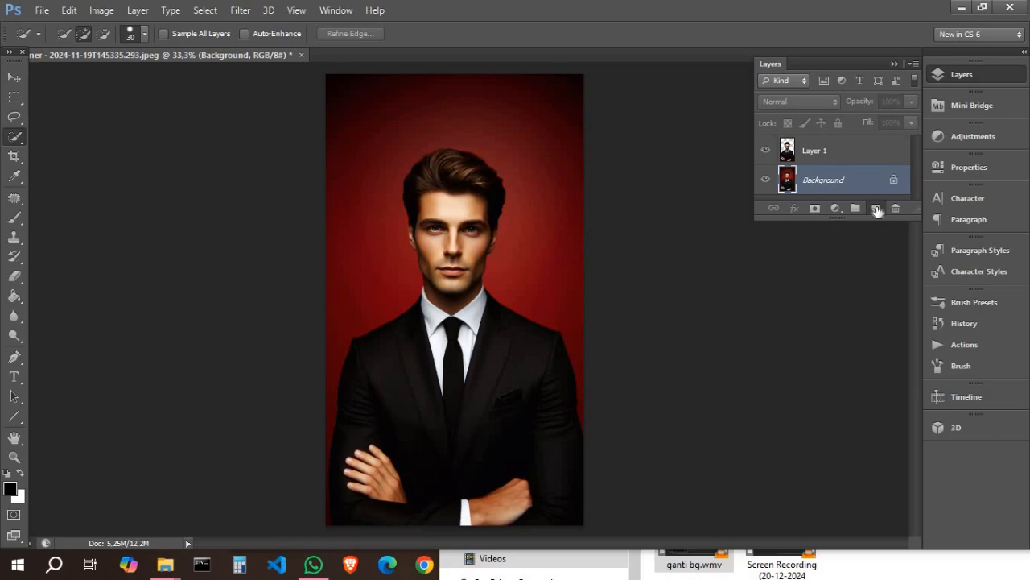
{"action": "left_click", "coordinate": [877, 209]}
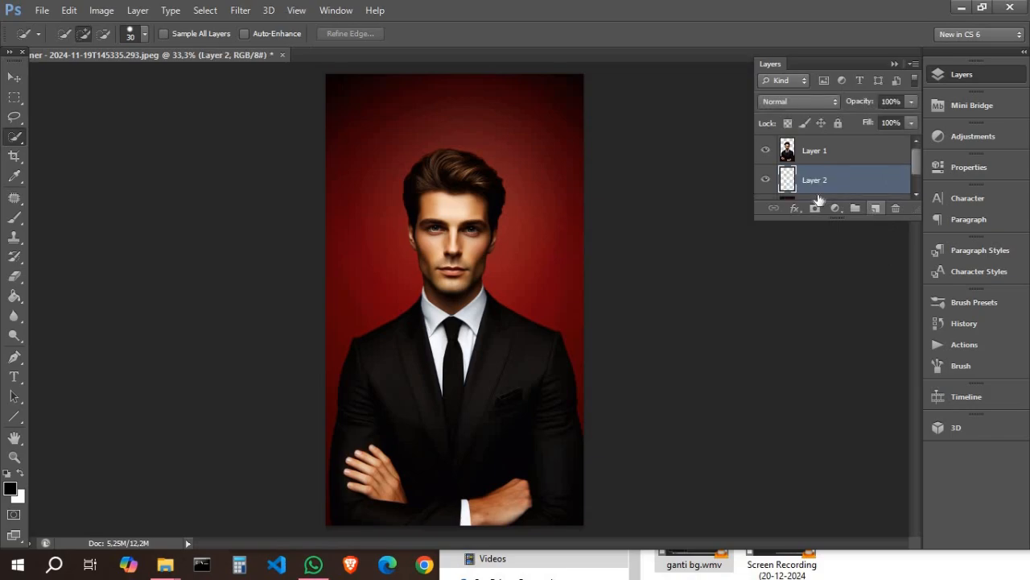
{"action": "left_click", "coordinate": [10, 300]}
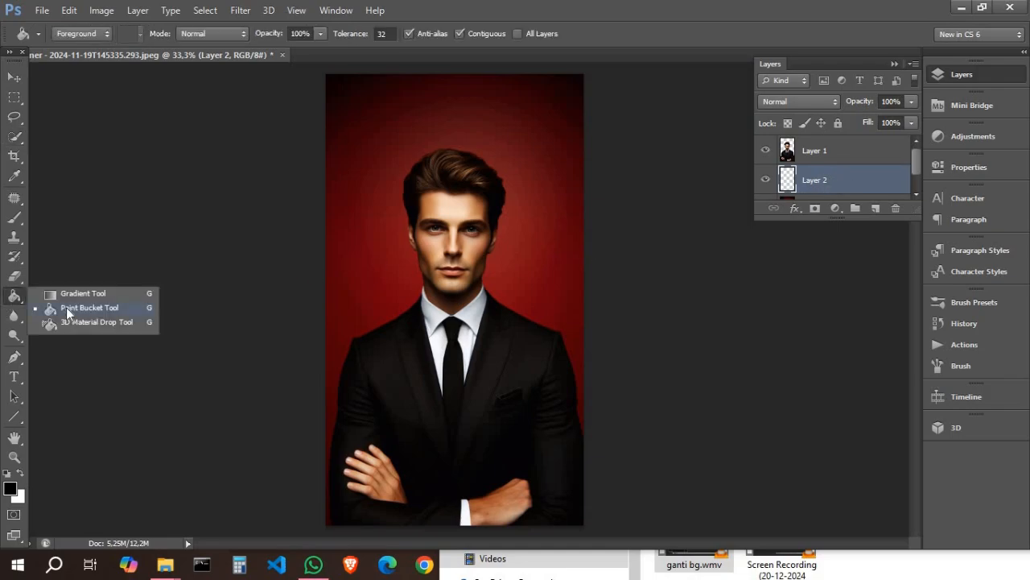
{"action": "left_click", "coordinate": [67, 307]}
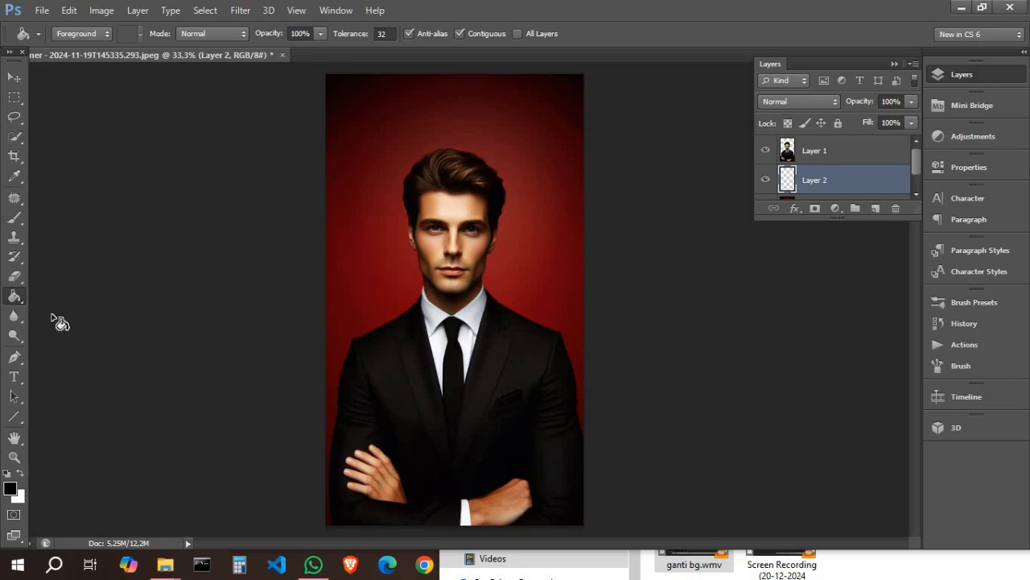
{"action": "right_click", "coordinate": [15, 298]}
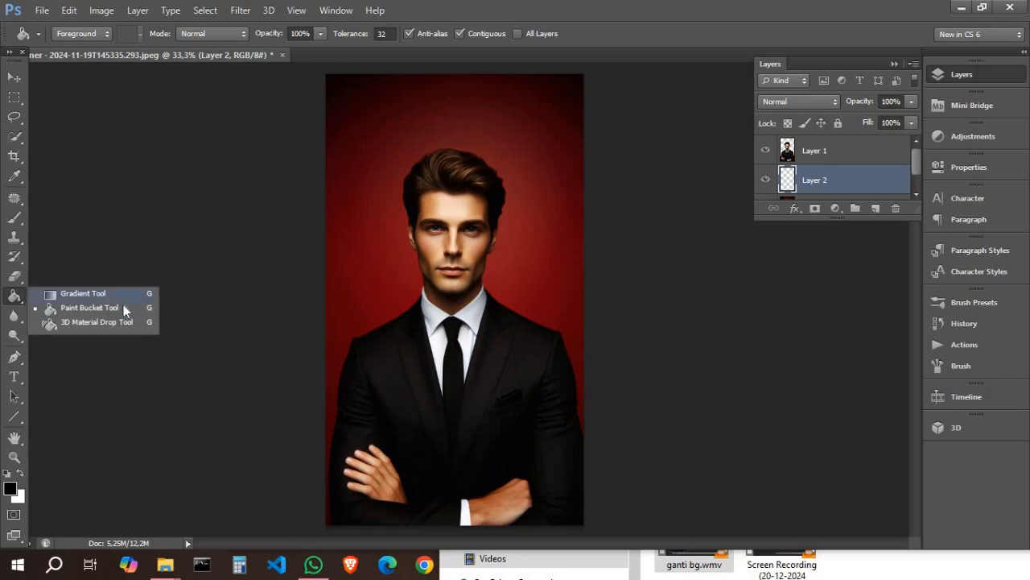
{"action": "left_click", "coordinate": [135, 313]}
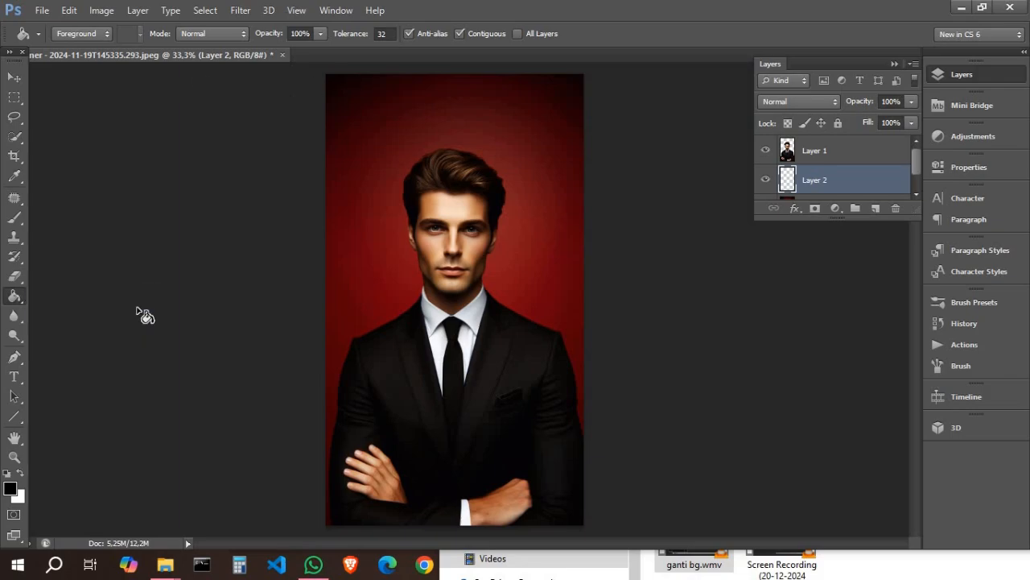
{"action": "left_click", "coordinate": [11, 487]}
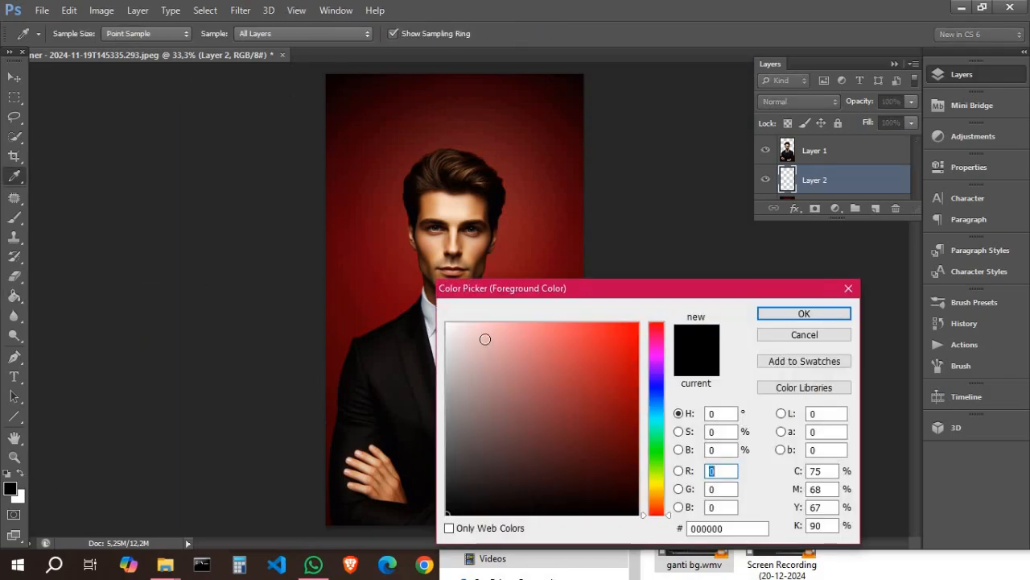
{"action": "left_click", "coordinate": [657, 387]}
{"action": "left_click", "coordinate": [632, 325]}
{"action": "left_click", "coordinate": [804, 314]}
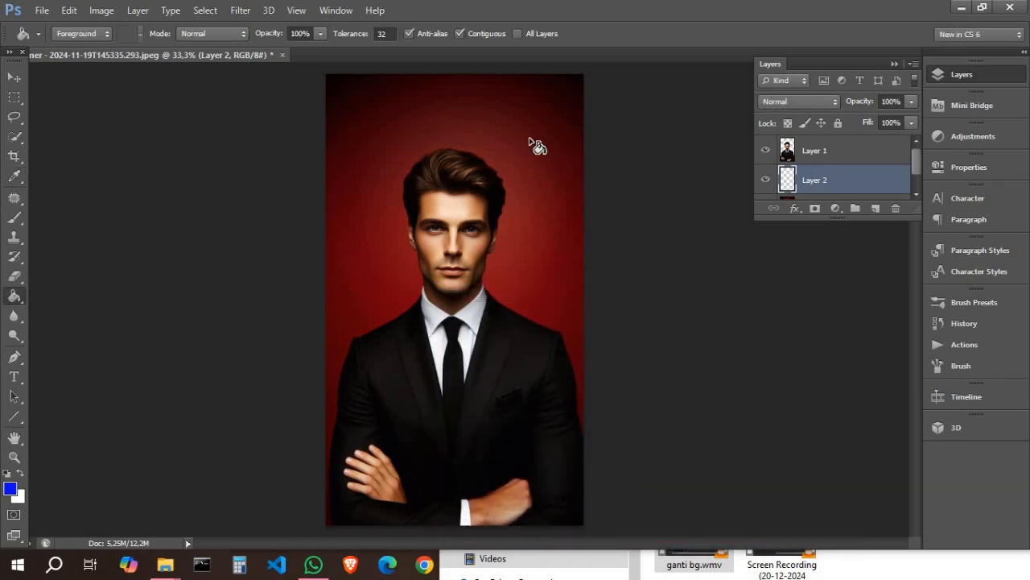
{"action": "left_click", "coordinate": [501, 121]}
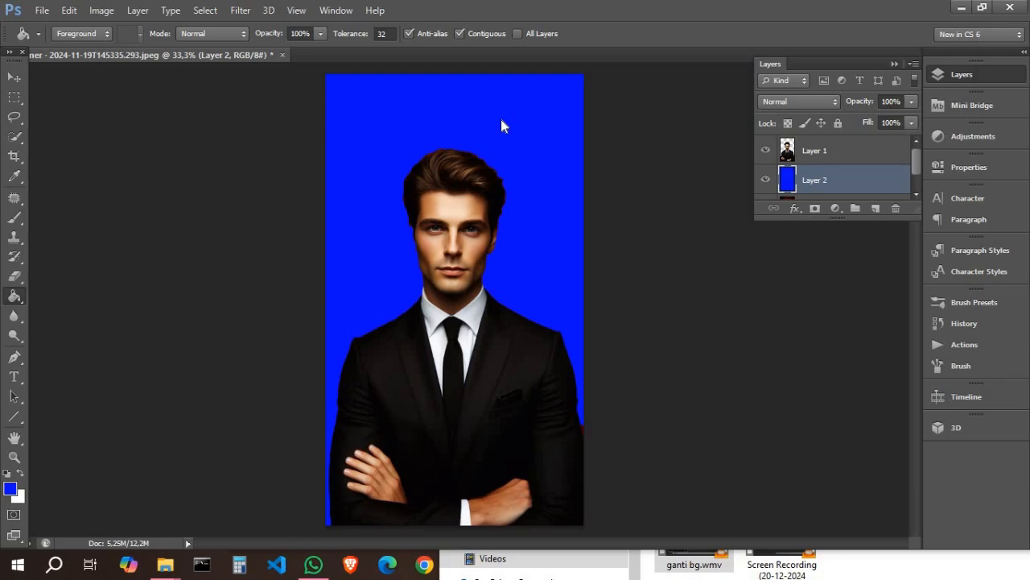
- Merge the layer with the cut-out man down into the blue layer
{"action": "left_click", "coordinate": [841, 153]}
{"action": "left_click", "coordinate": [831, 185]}
{"action": "left_click", "coordinate": [833, 153]}
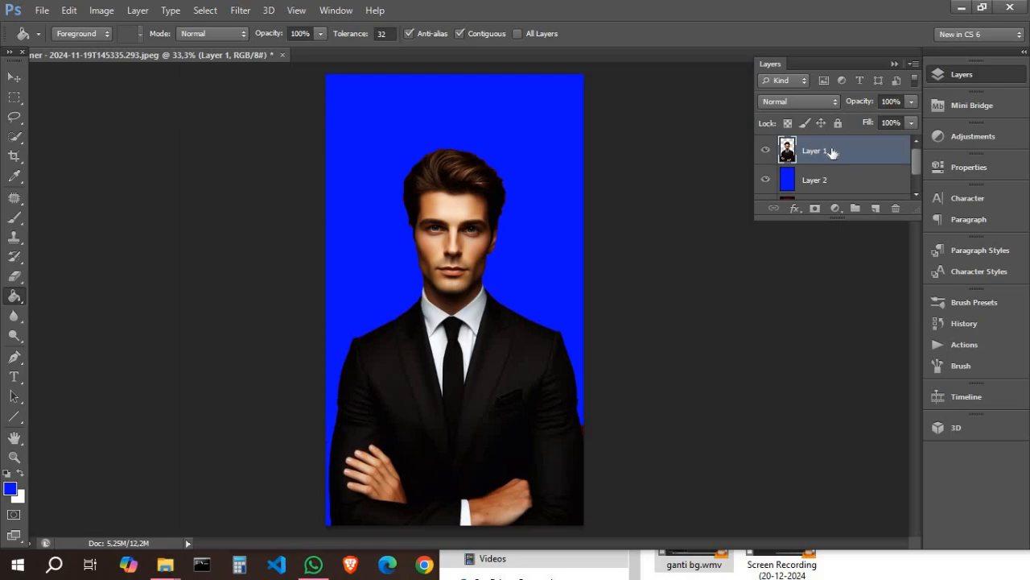
{"action": "key", "text": "ctrl+e"}
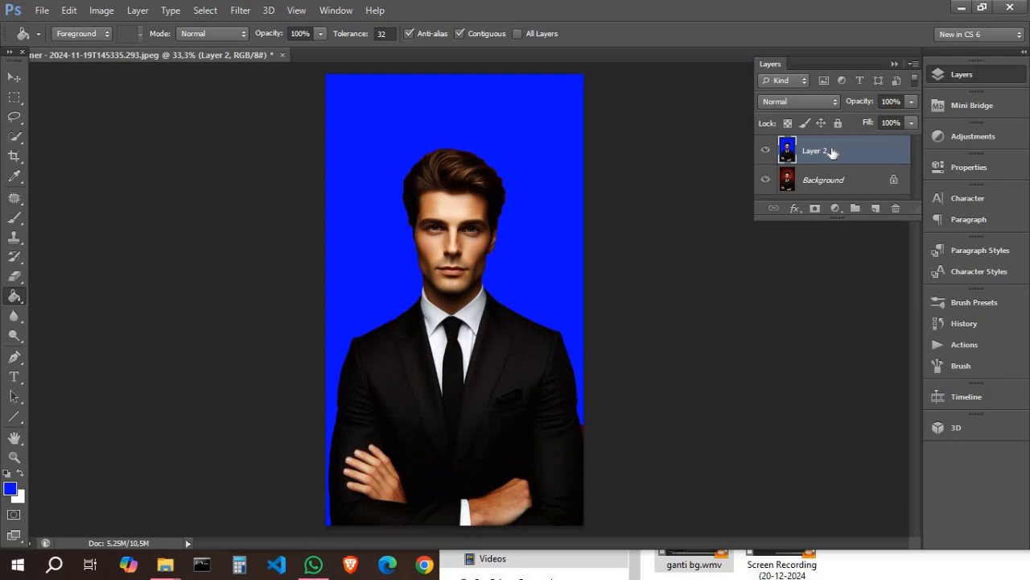
- Activate the Magic Wand tool and revert the document to its opening snapshot in the history
{"action": "left_click", "coordinate": [14, 137]}
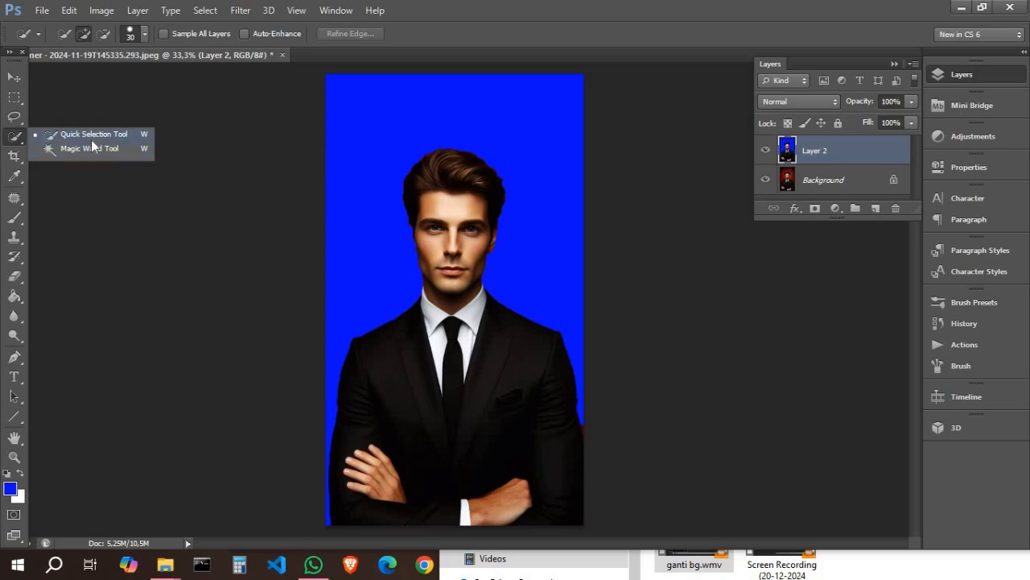
{"action": "left_click", "coordinate": [115, 148]}
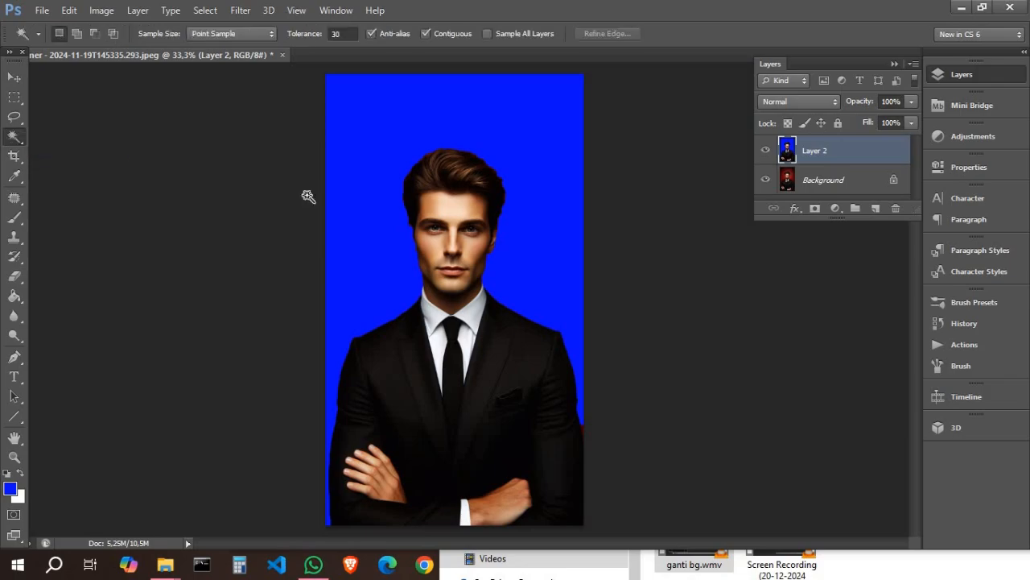
{"action": "left_click", "coordinate": [991, 330]}
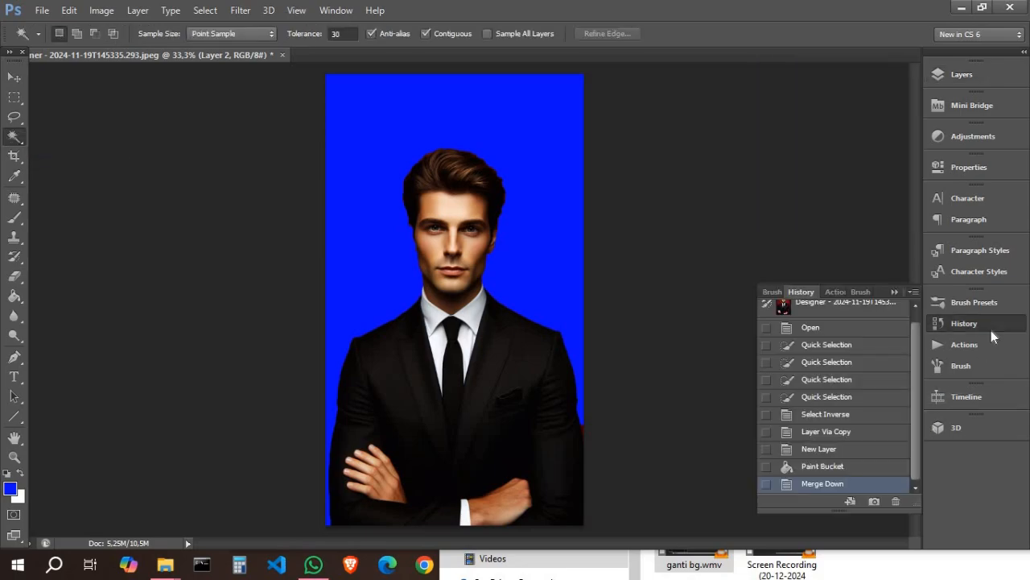
{"action": "scroll", "coordinate": [878, 442], "scroll_direction": "up", "scroll_amount": 1}
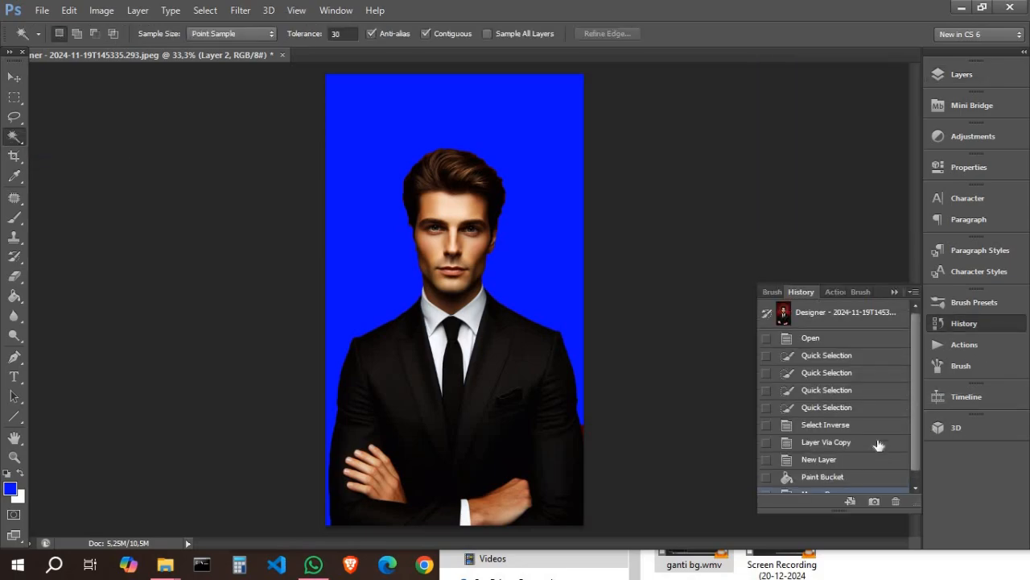
{"action": "left_click", "coordinate": [813, 323]}
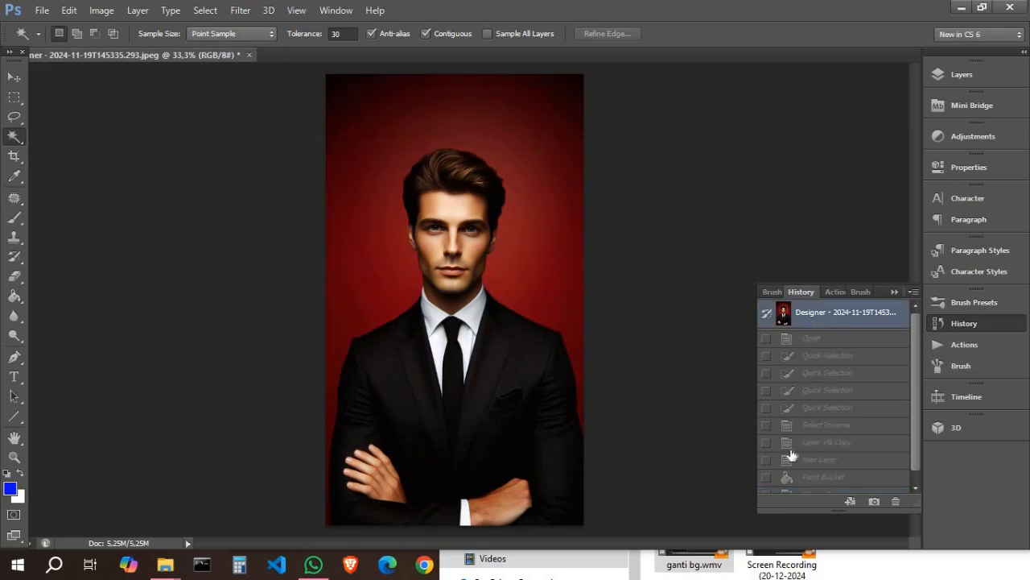
{"action": "scroll", "coordinate": [800, 453], "scroll_direction": "down", "scroll_amount": 1}
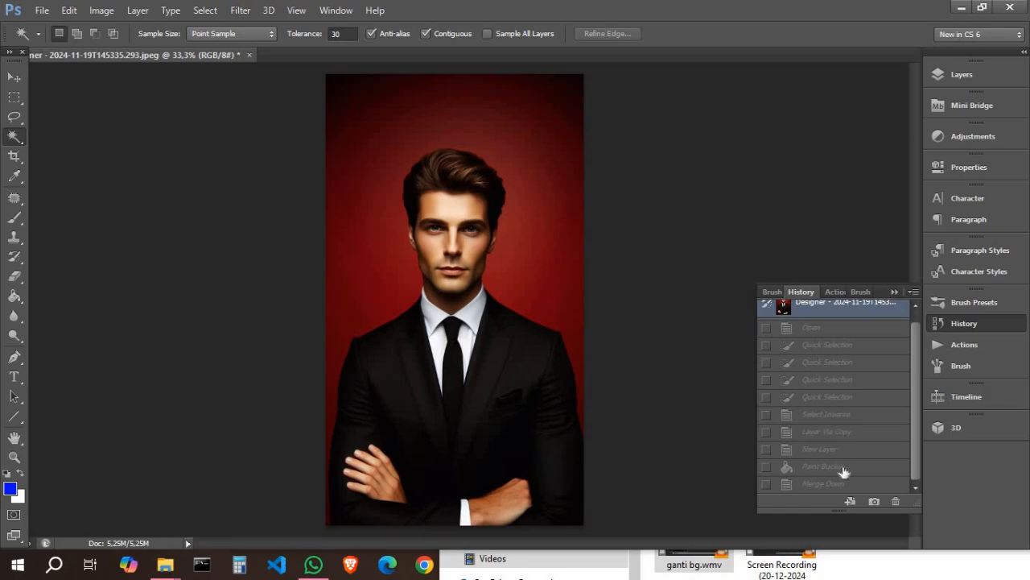
{"action": "left_click_drag", "start_coordinate": [918, 443], "coordinate": [897, 468]}
{"action": "scroll", "coordinate": [816, 375], "scroll_direction": "up", "scroll_amount": 1}
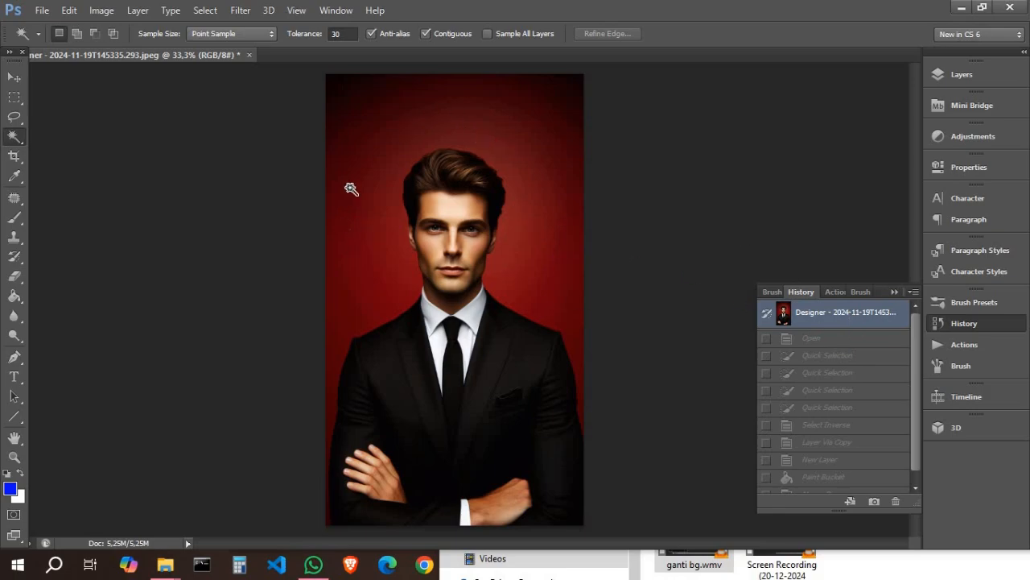
- Select the entire red background around the man with the Magic Wand, adding the inner glow, lower edge strip and dark upper areas to the selection
{"action": "right_click", "coordinate": [14, 141]}
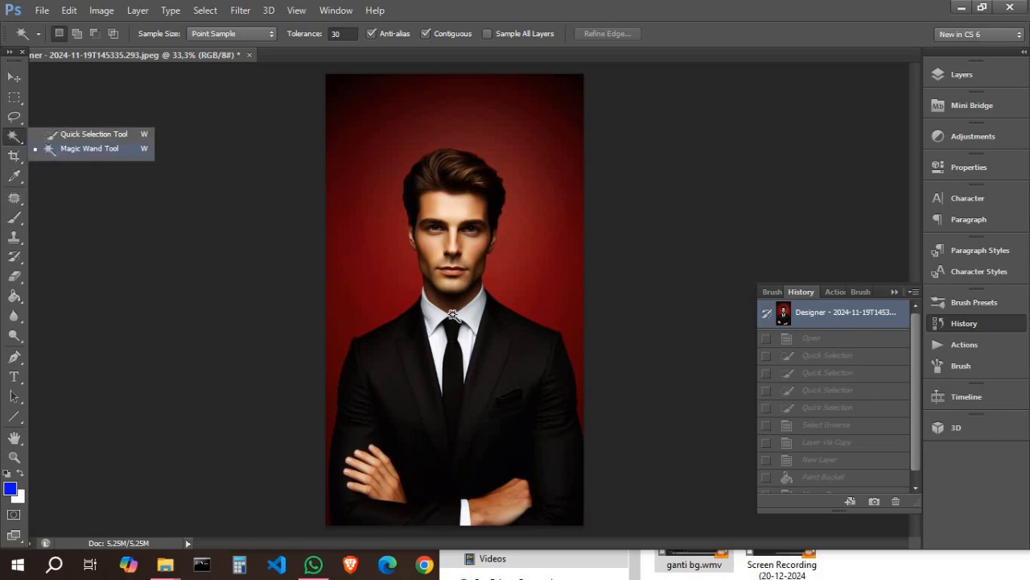
{"action": "left_click", "coordinate": [338, 341]}
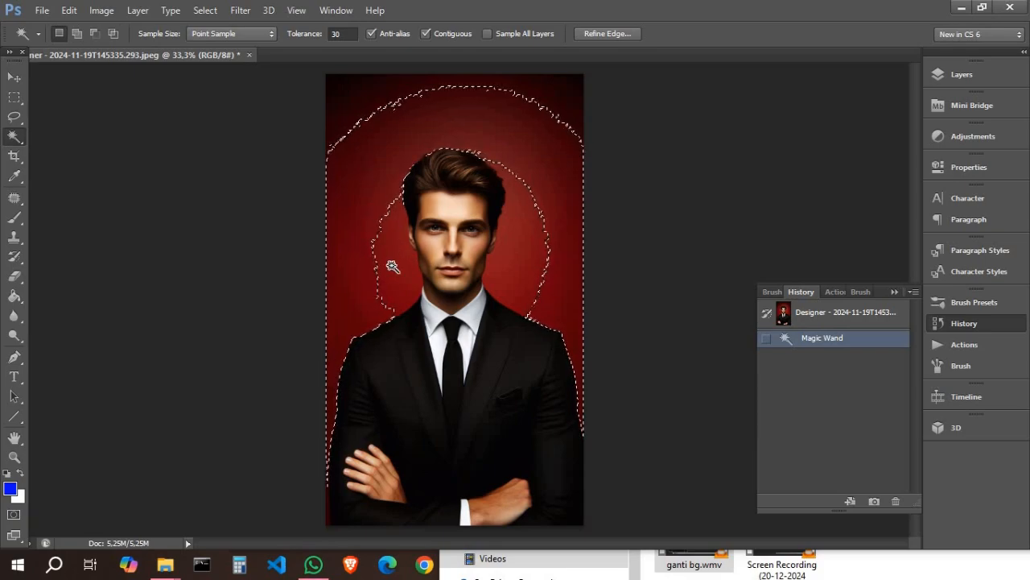
{"action": "key", "text": "shift"}
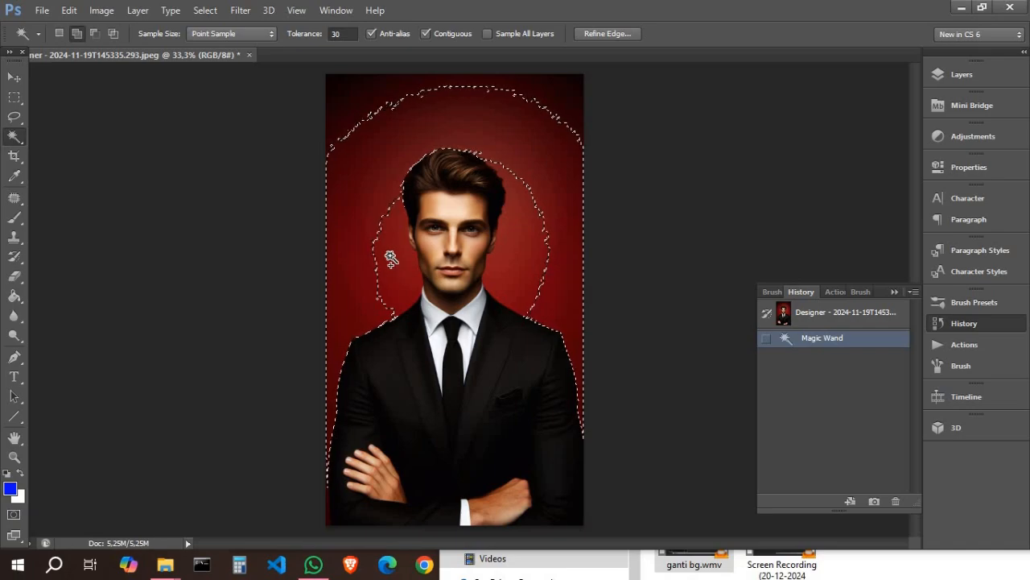
{"action": "left_click", "coordinate": [394, 306], "text": "shift"}
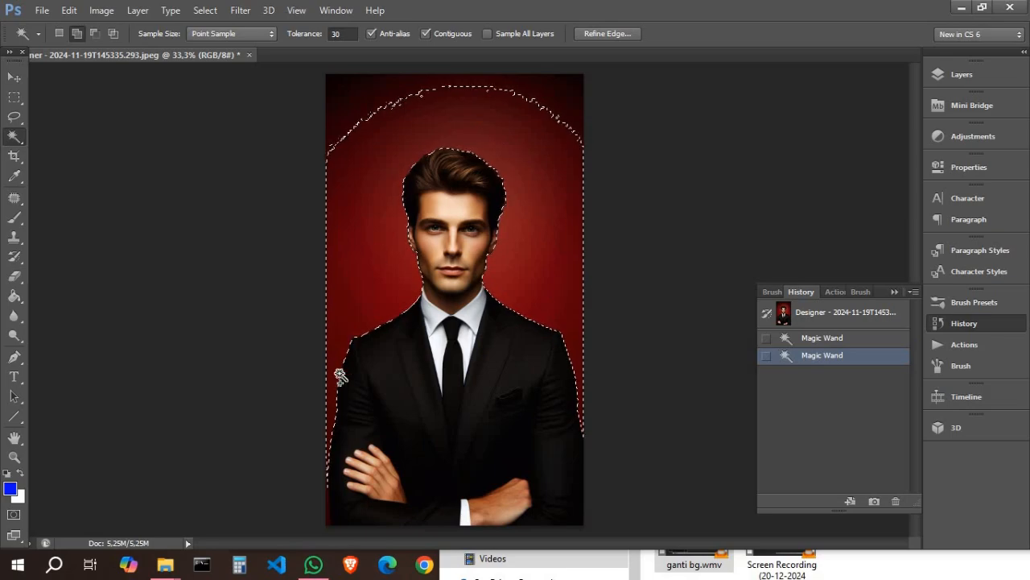
{"action": "left_click", "coordinate": [329, 507], "text": "shift"}
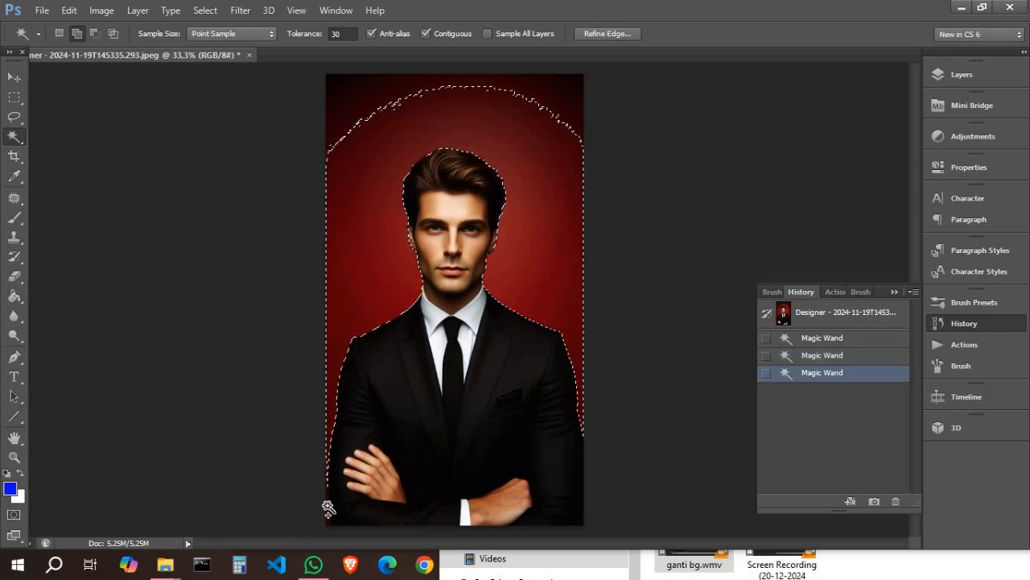
{"action": "left_click", "coordinate": [368, 110], "text": "shift"}
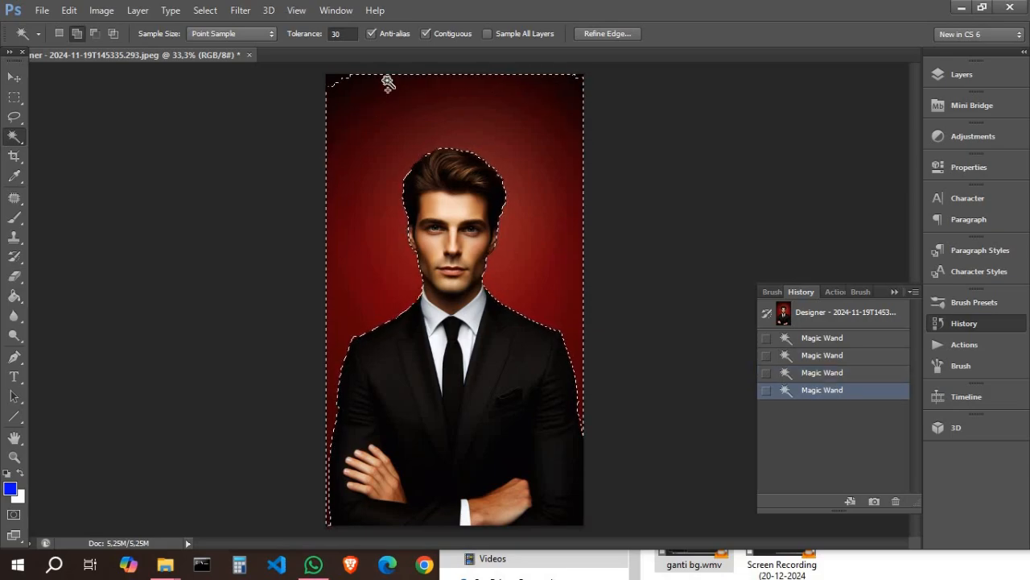
{"action": "left_click", "coordinate": [335, 79]}
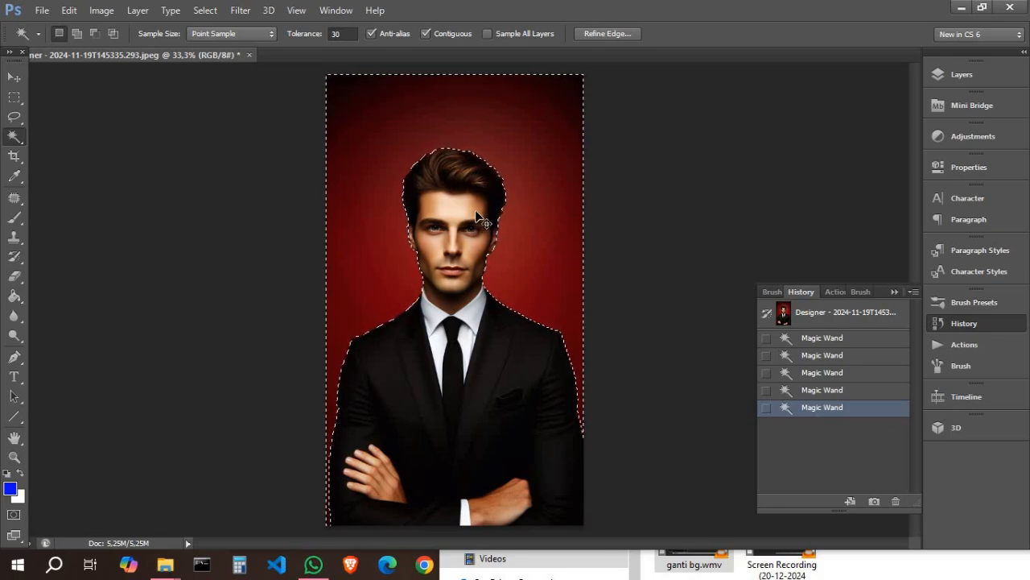
- Invert the background selection to cover the man and copy him onto a new layer
{"action": "key", "text": "ctrl+shift+i"}
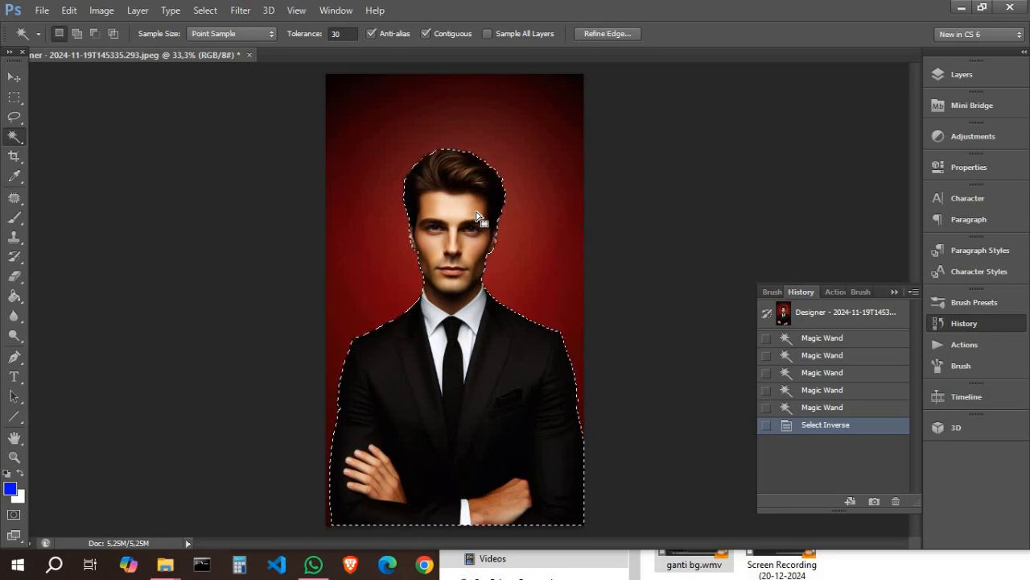
{"action": "key", "text": "ctrl+j"}
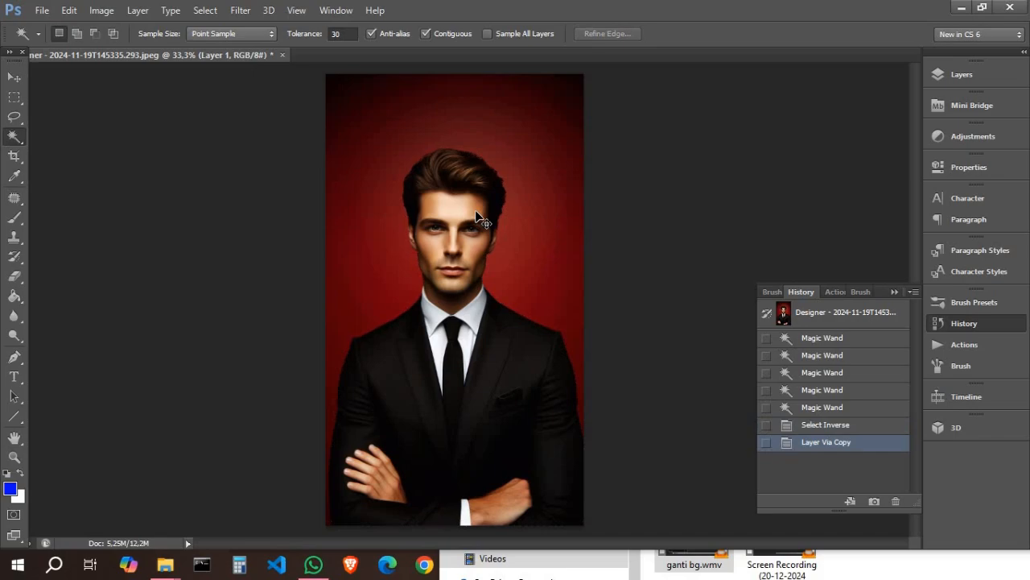
- Add an empty layer between the Background and the cut-out man and fill it with the blue foreground colour using the Paint Bucket
{"action": "left_click", "coordinate": [990, 81]}
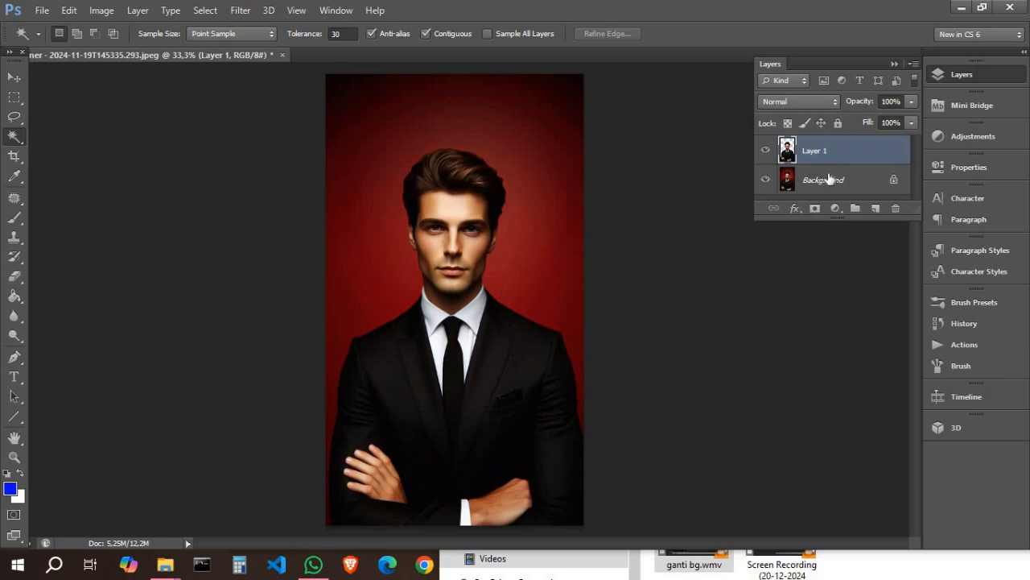
{"action": "left_click", "coordinate": [837, 182]}
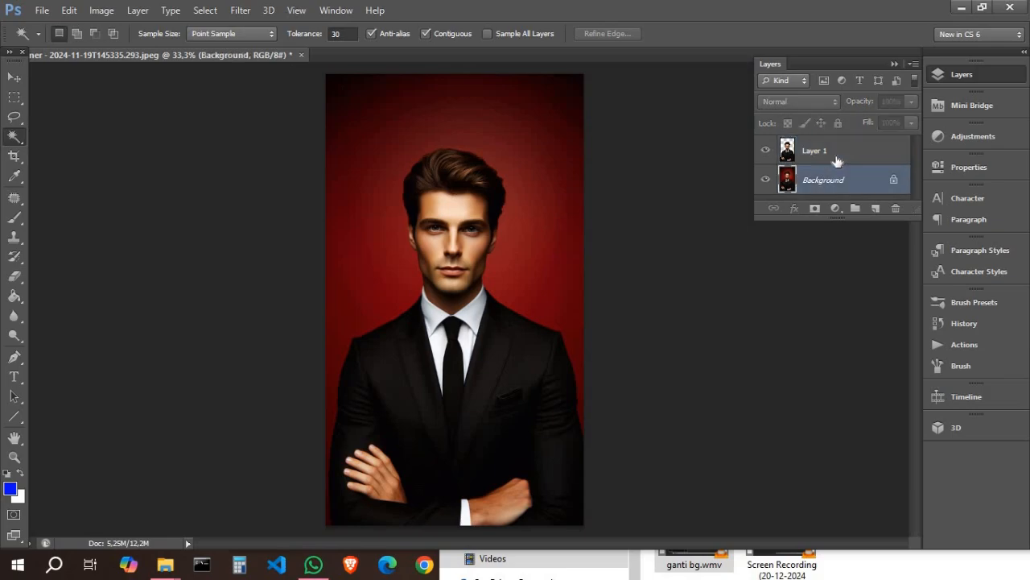
{"action": "left_click", "coordinate": [835, 161]}
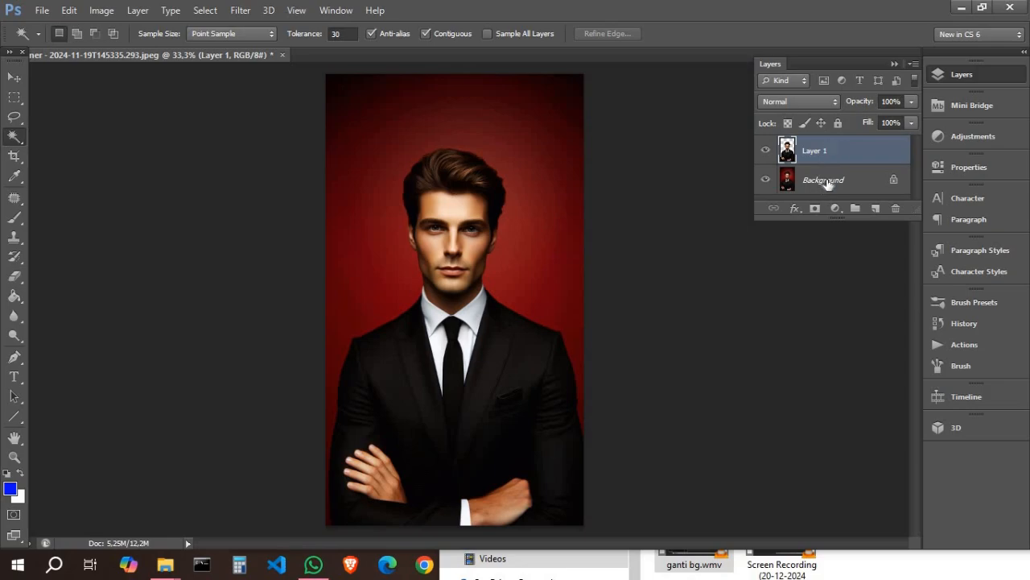
{"action": "left_click", "coordinate": [827, 184]}
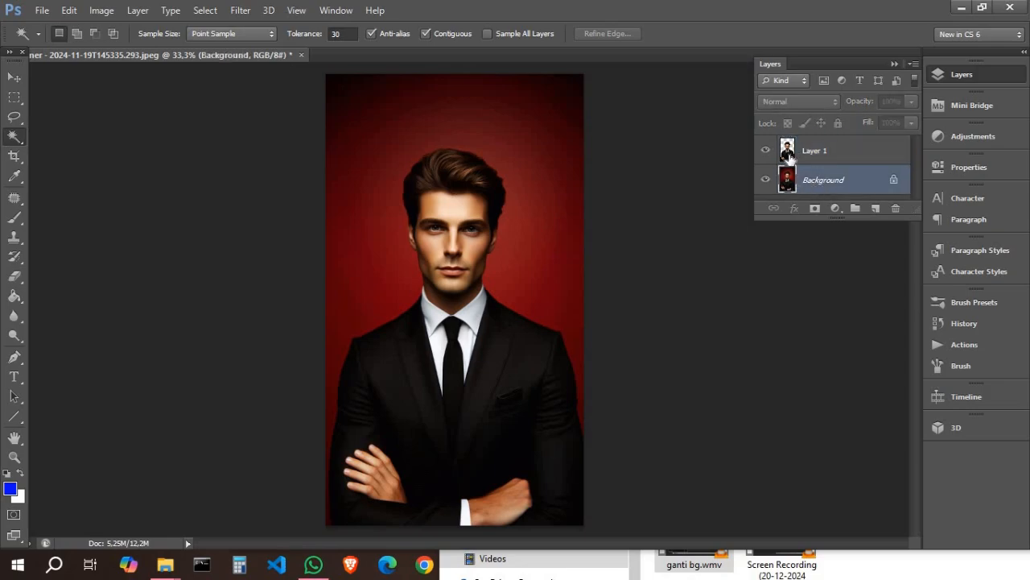
{"action": "left_click", "coordinate": [790, 157]}
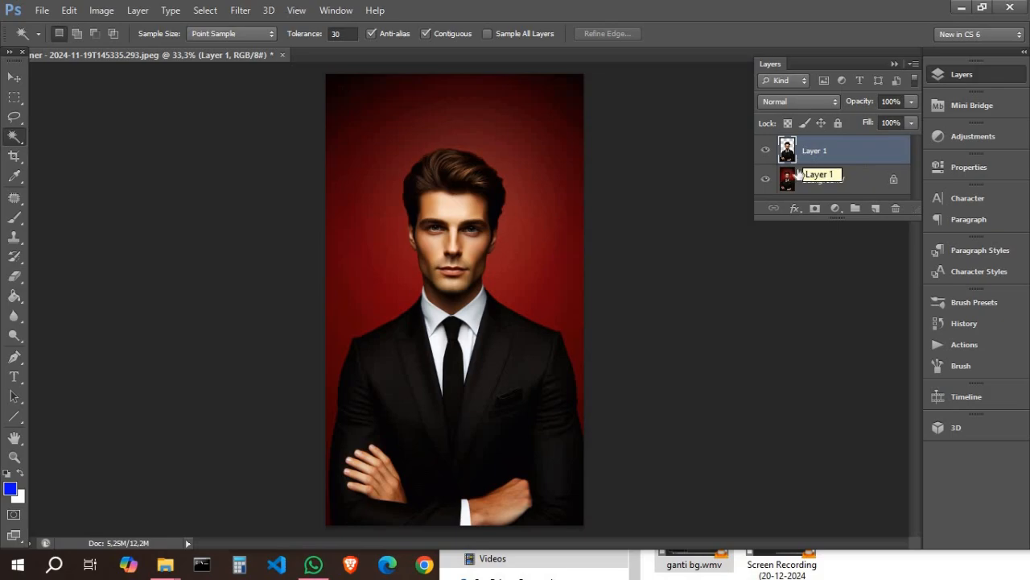
{"action": "left_click", "coordinate": [847, 180]}
{"action": "left_click", "coordinate": [876, 208]}
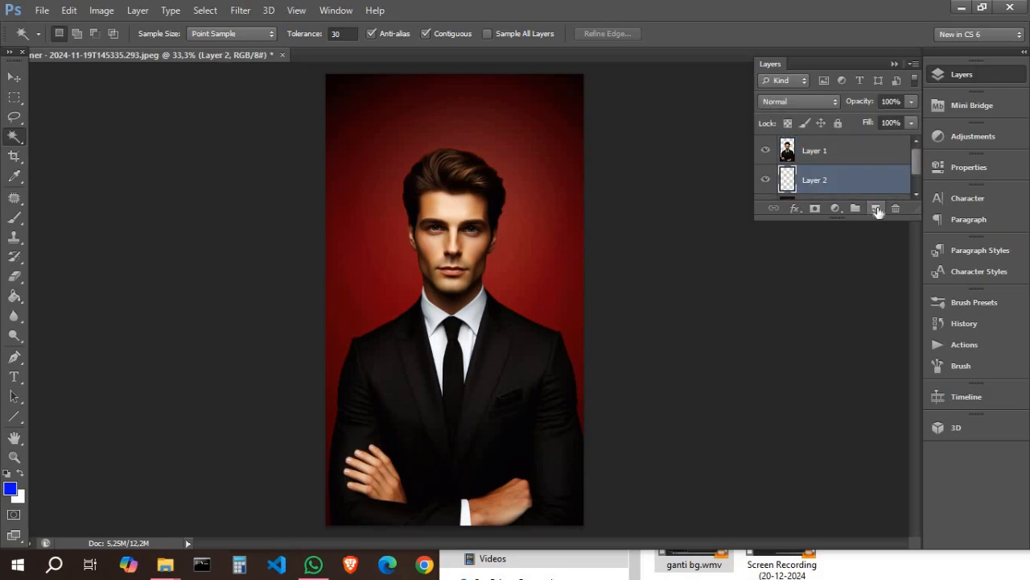
{"action": "left_click", "coordinate": [14, 296]}
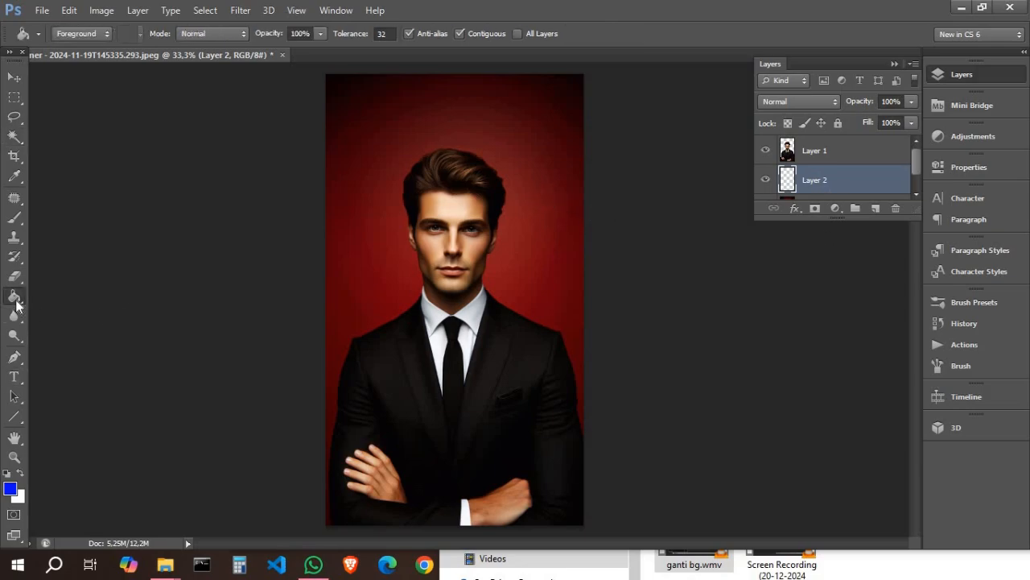
{"action": "left_click", "coordinate": [518, 268]}
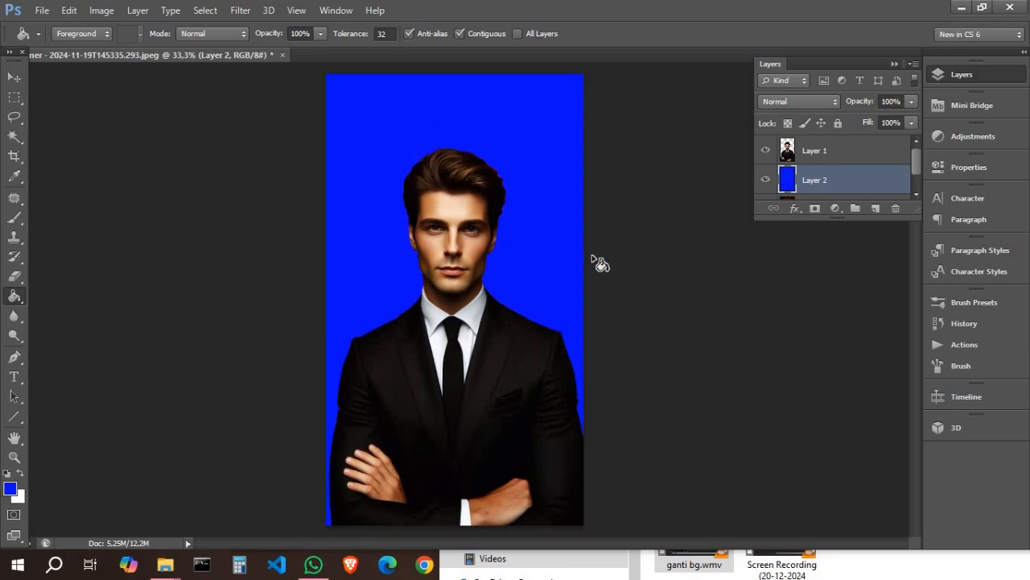